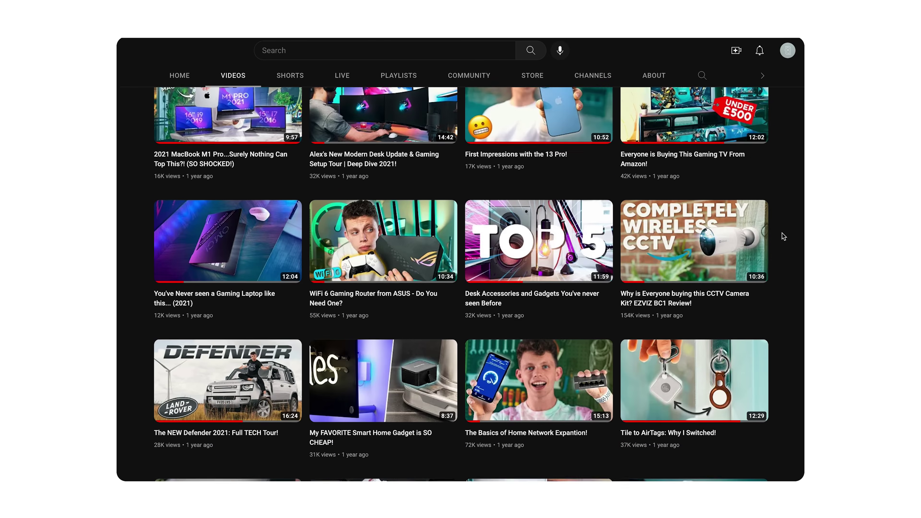
{"action": "scroll", "coordinate": [783, 236], "scroll_direction": "down", "scroll_amount": 8}
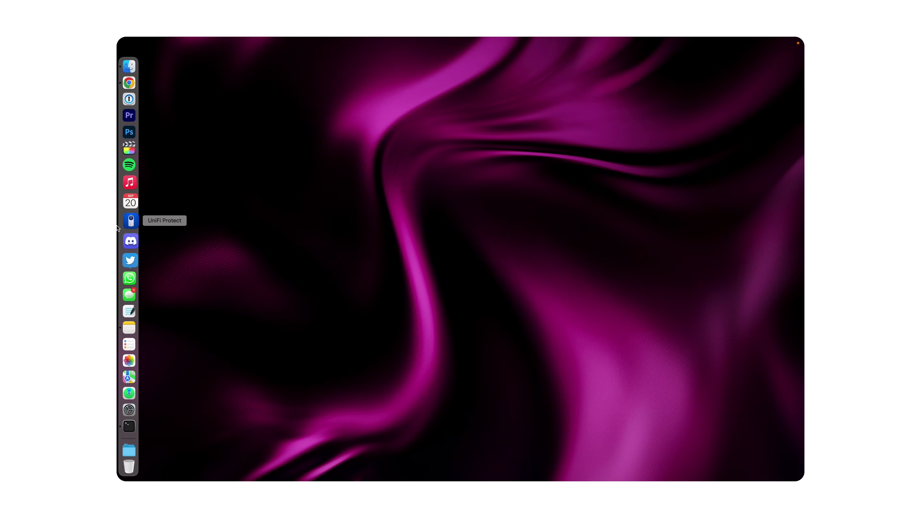
Set the Dock's Position on Screen to Left from the Dock divider's menu.
{"action": "mouse_move", "coordinate": [117, 237]}
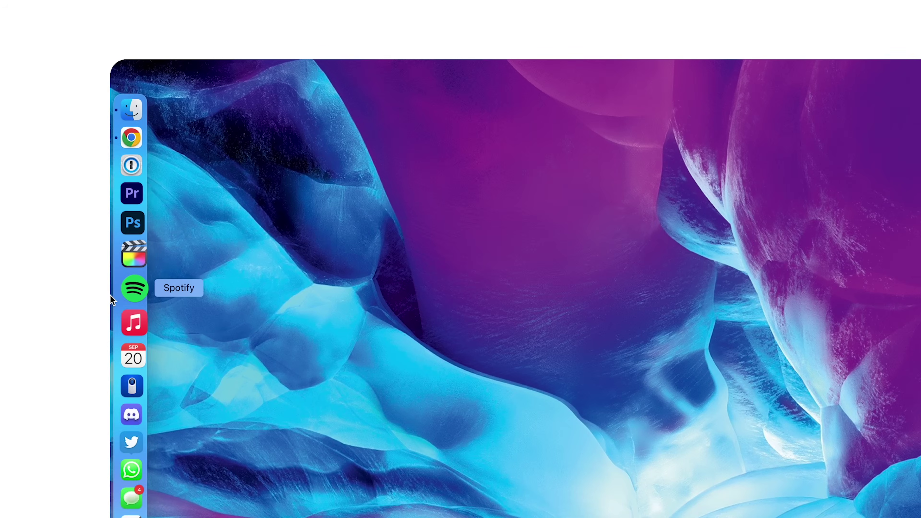
{"action": "mouse_move", "coordinate": [110, 337]}
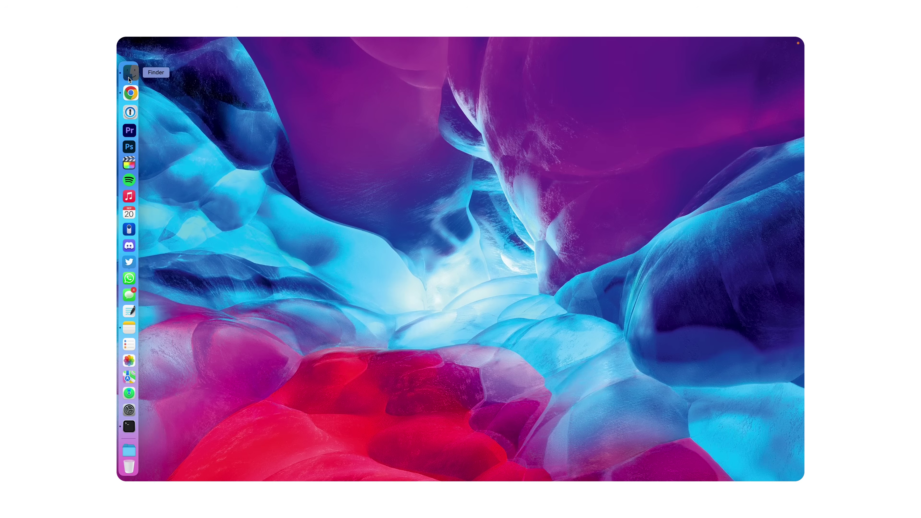
Open a new Finder window and untick Recents in Finder Preferences' Sidebar settings.
{"action": "left_click", "coordinate": [130, 73]}
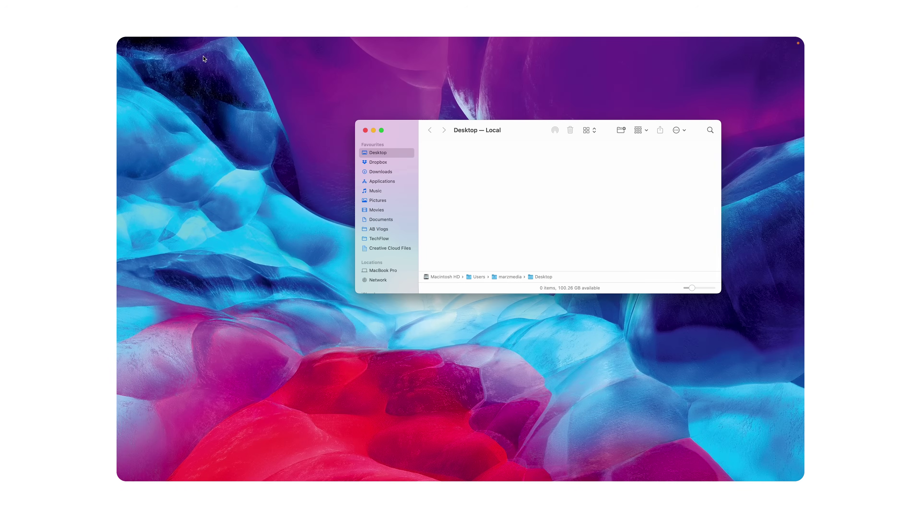
{"action": "mouse_move", "coordinate": [189, 39]}
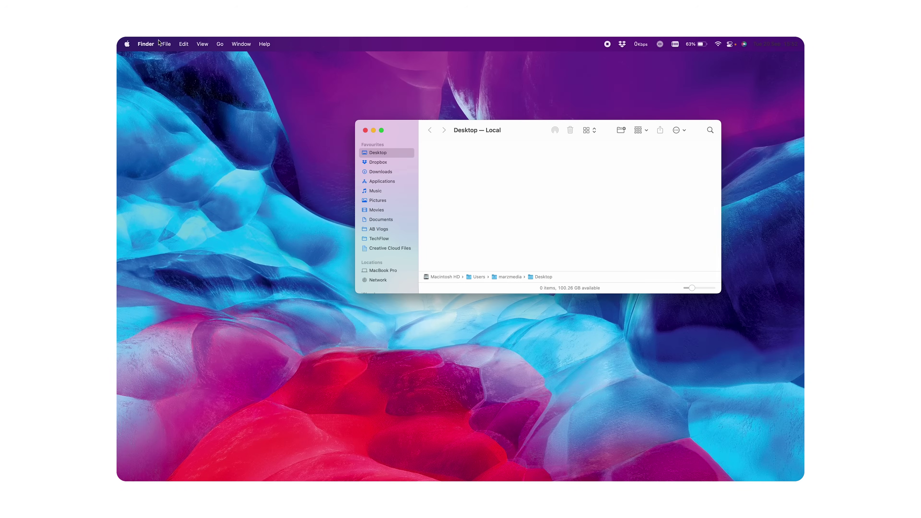
{"action": "left_click", "coordinate": [146, 44]}
{"action": "left_click", "coordinate": [155, 71]}
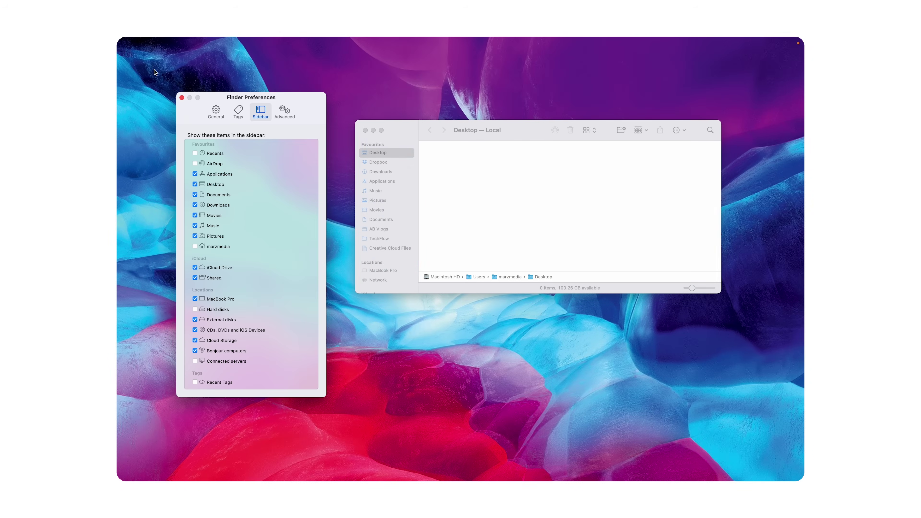
{"action": "left_click", "coordinate": [216, 111]}
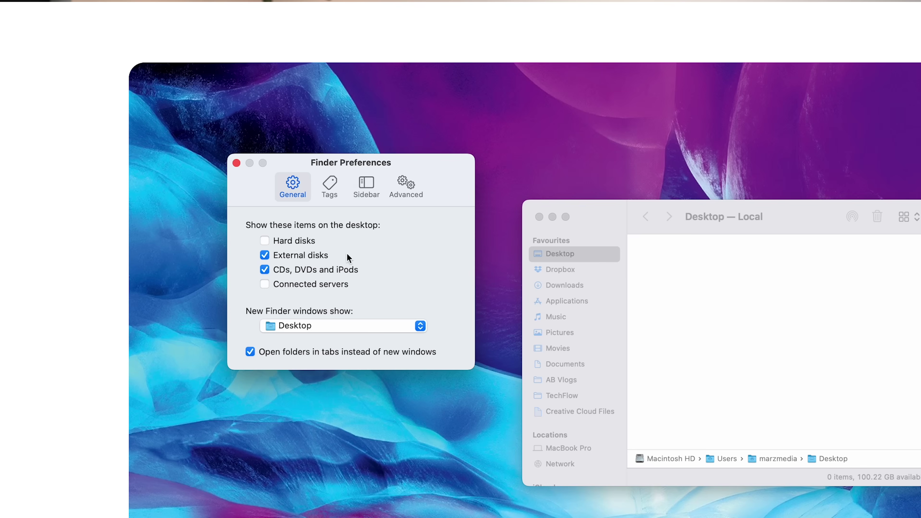
{"action": "left_click", "coordinate": [367, 187]}
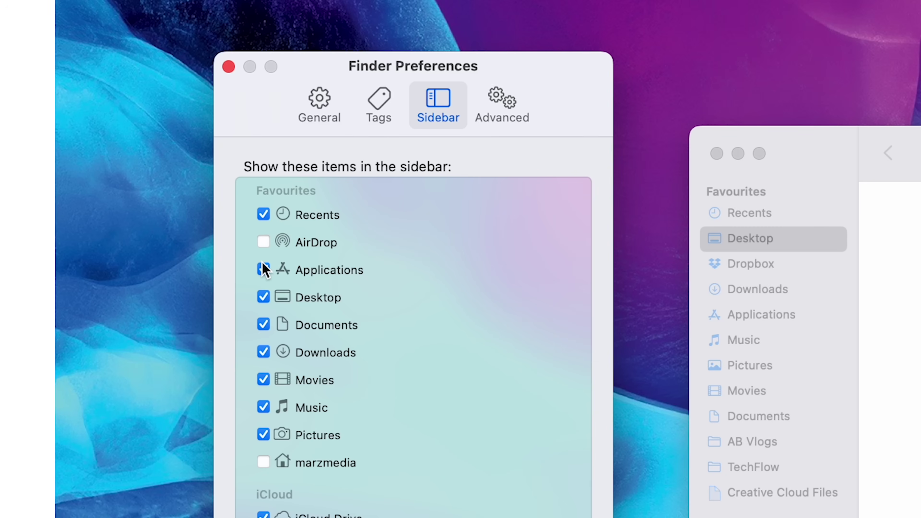
{"action": "left_click", "coordinate": [263, 215]}
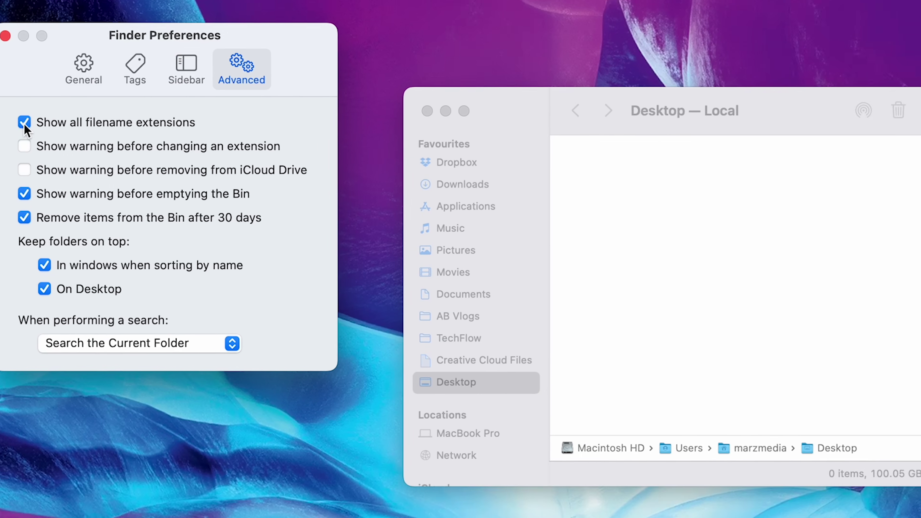
Bring up Spotlight search and dismiss it without launching anything.
{"action": "key", "text": "super+space"}
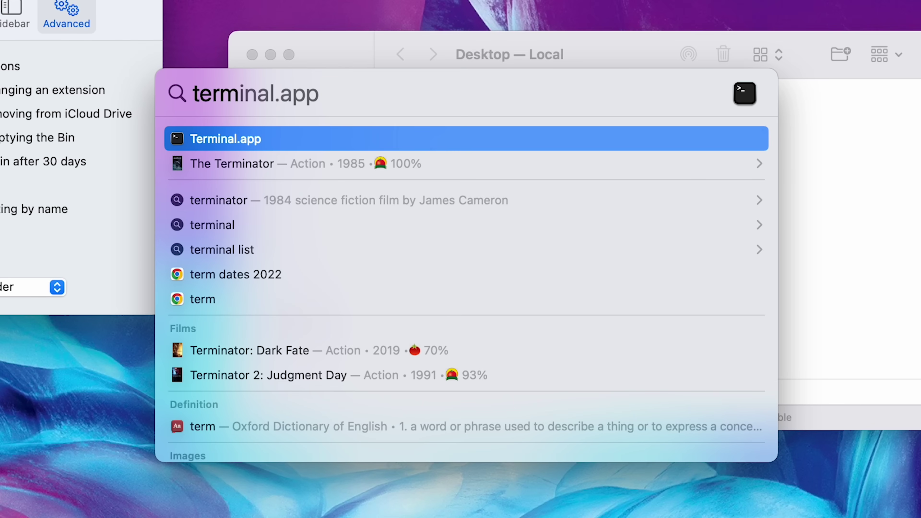
{"action": "key", "text": "Return"}
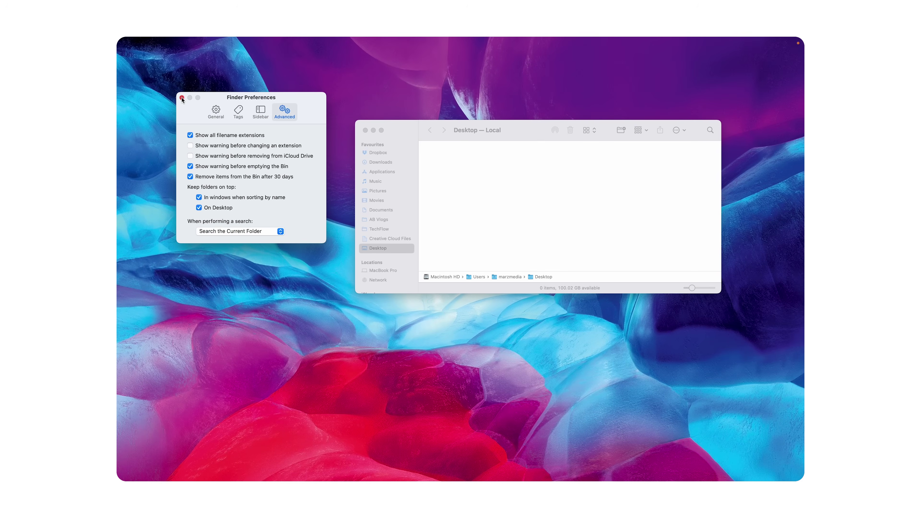
Close Finder Preferences, then try adding Connect to the toolbar via Customise Toolbar.
{"action": "left_click", "coordinate": [182, 98]}
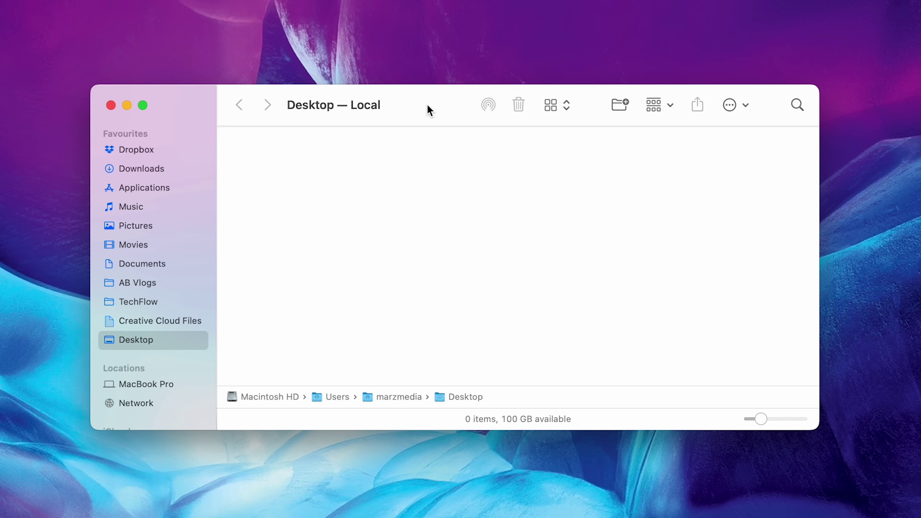
{"action": "right_click", "coordinate": [524, 131]}
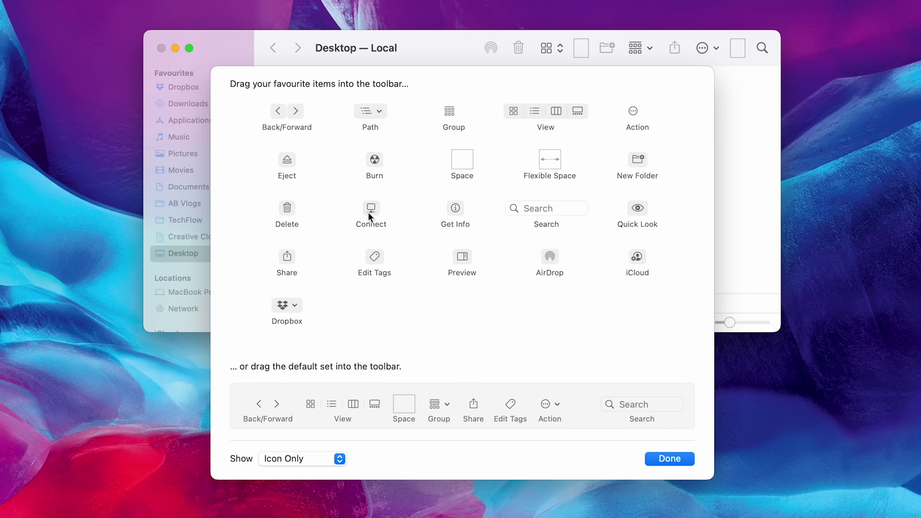
{"action": "left_click_drag", "start_coordinate": [367, 212], "coordinate": [373, 270]}
{"action": "left_click", "coordinate": [671, 461]}
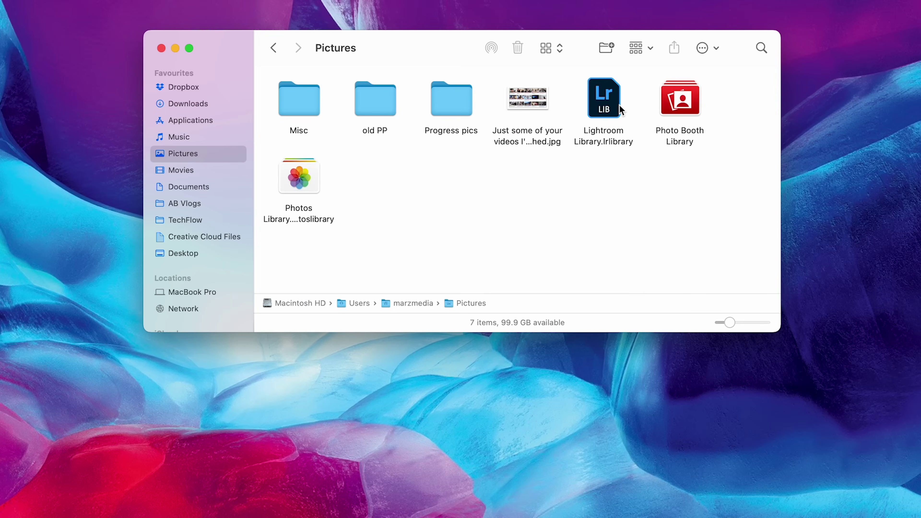
{"action": "left_click", "coordinate": [608, 96]}
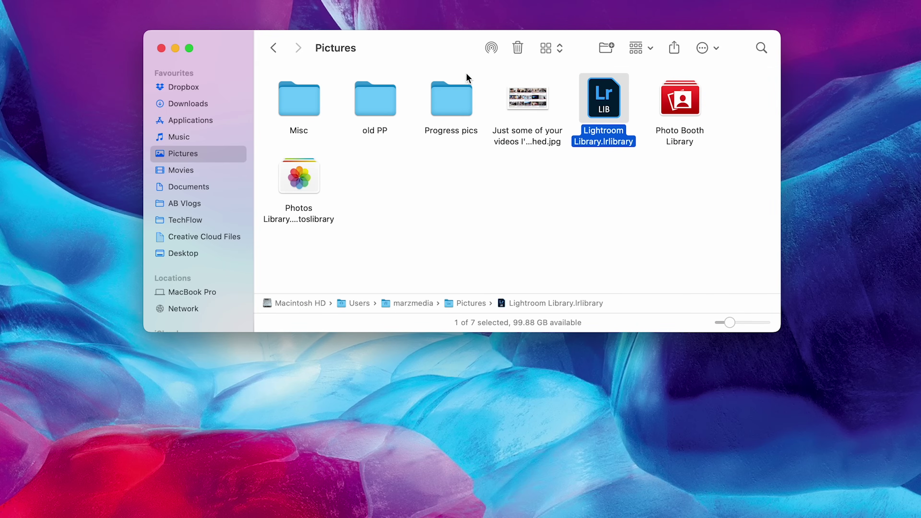
{"action": "left_click", "coordinate": [490, 50]}
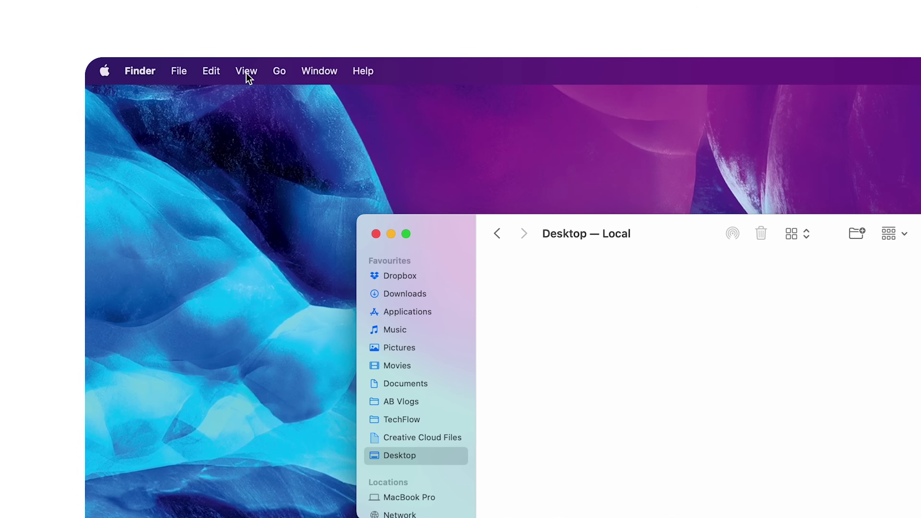
Show the status and path bars, then enlarge the Users folder's icons with the size slider.
{"action": "left_click", "coordinate": [247, 72]}
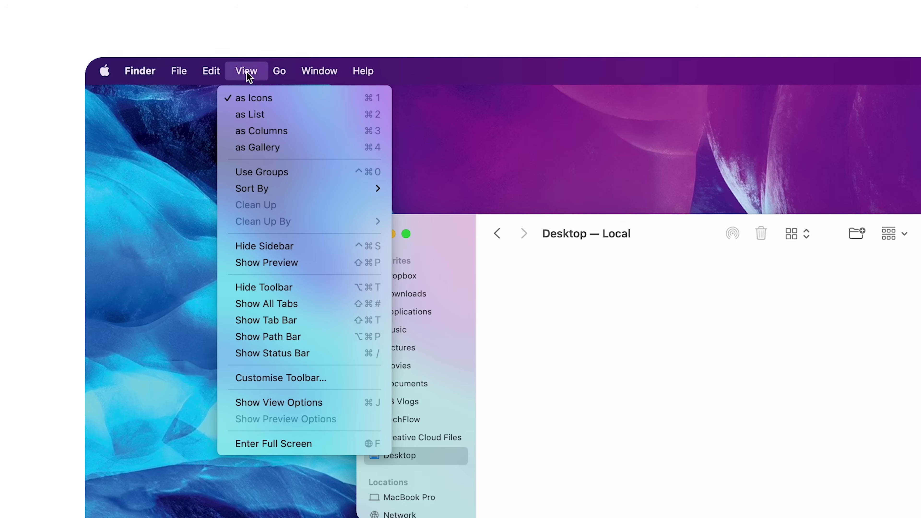
{"action": "left_click", "coordinate": [348, 353]}
{"action": "left_click", "coordinate": [246, 71]}
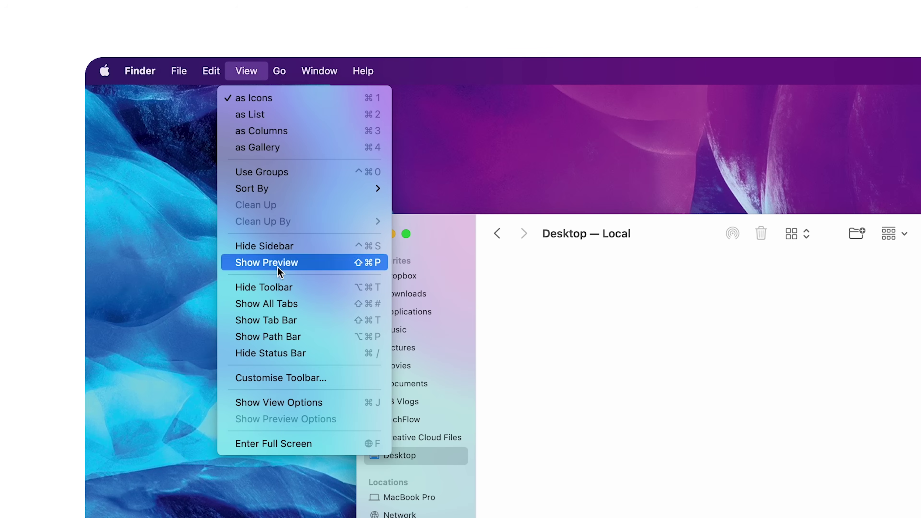
{"action": "left_click", "coordinate": [283, 341]}
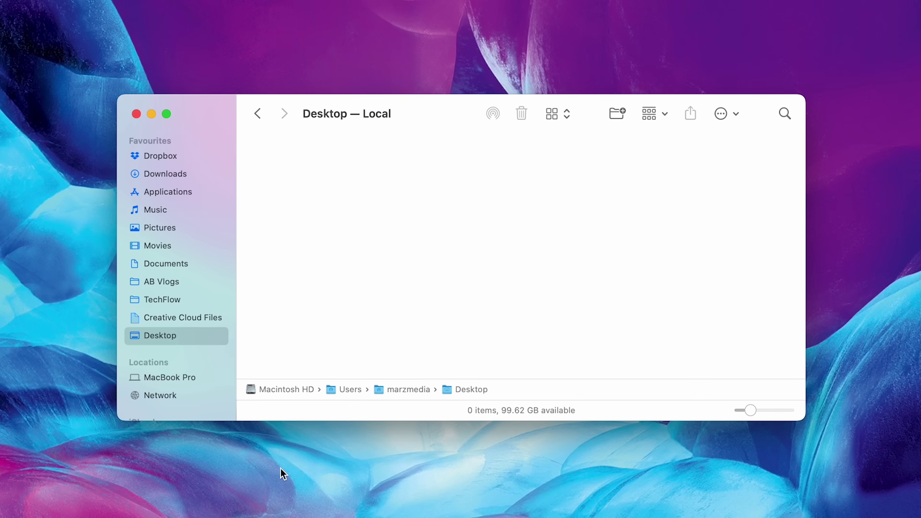
{"action": "double_click", "coordinate": [354, 390]}
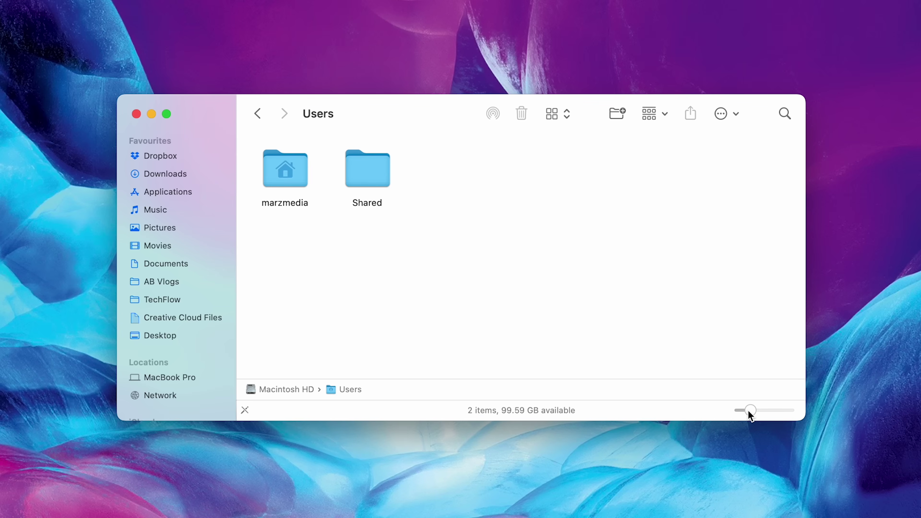
{"action": "mouse_move", "coordinate": [748, 410]}
{"action": "left_mouse_down"}
{"action": "mouse_move", "coordinate": [774, 411]}
{"action": "mouse_move", "coordinate": [759, 409]}
{"action": "left_mouse_up"}
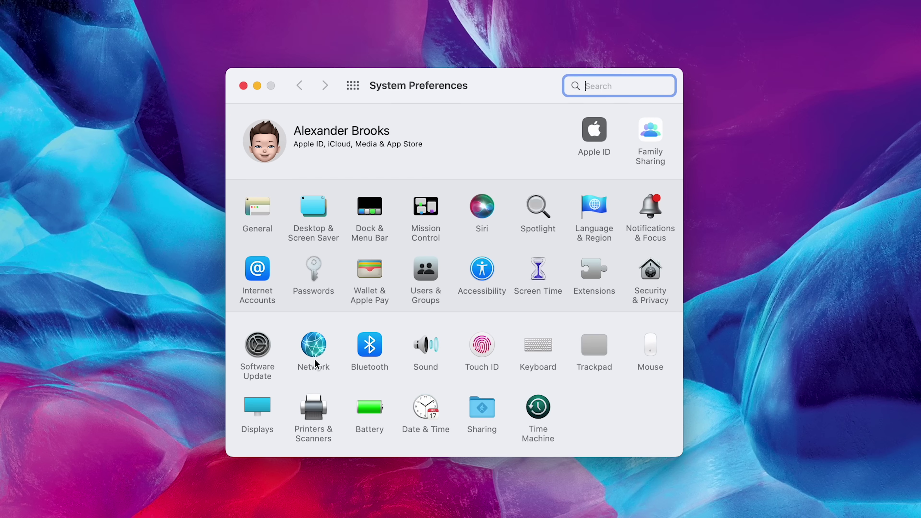
Untick Time Machine under View > Customise to hide it from the preferences grid.
{"action": "left_click", "coordinate": [518, 117]}
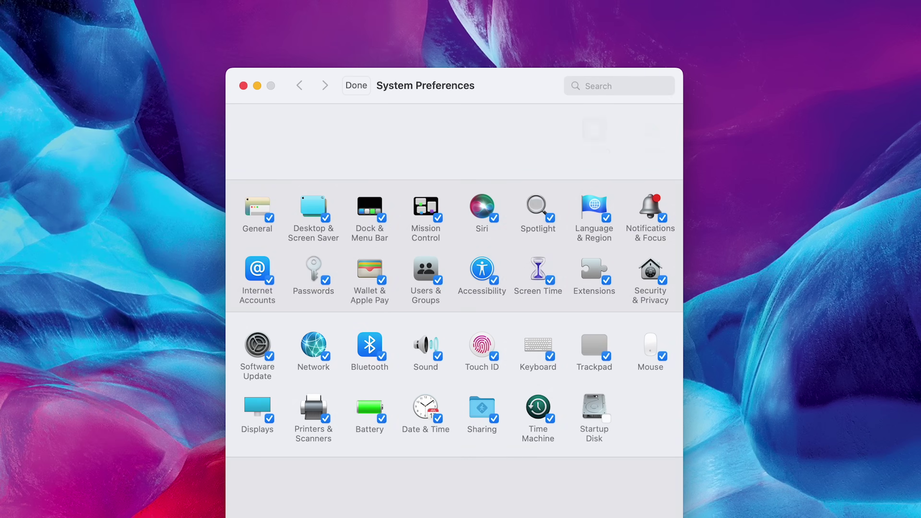
{"action": "left_click", "coordinate": [550, 419]}
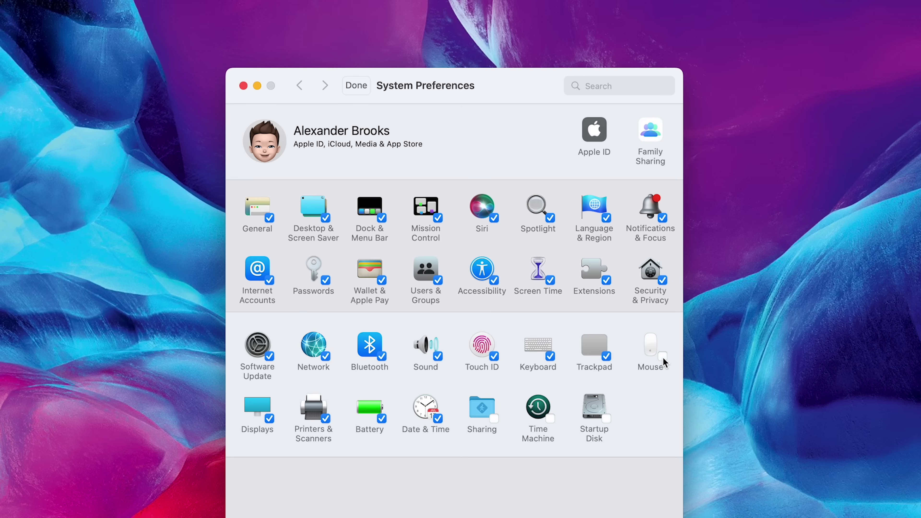
{"action": "left_click", "coordinate": [352, 88]}
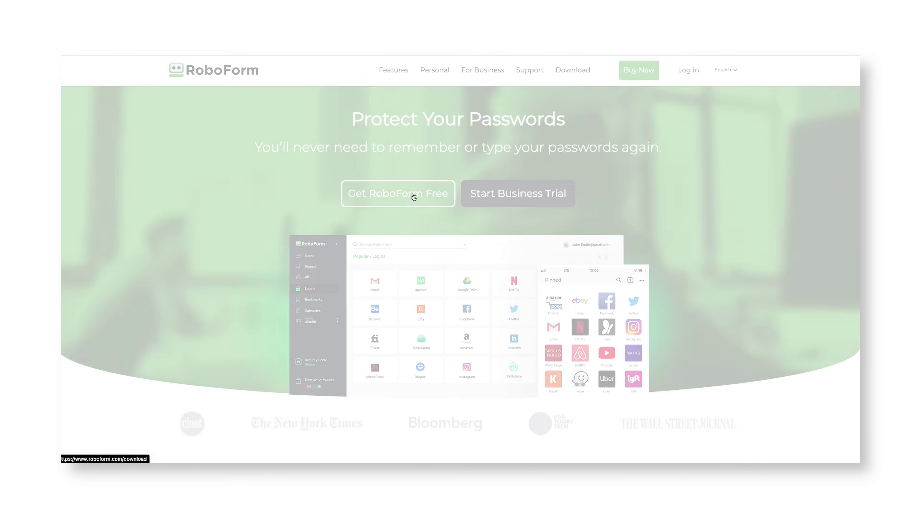
Go from Get RoboForm Free to the RoboForm Everywhere purchase page.
{"action": "left_click", "coordinate": [414, 196]}
{"action": "left_click_drag", "start_coordinate": [328, 209], "coordinate": [217, 207]}
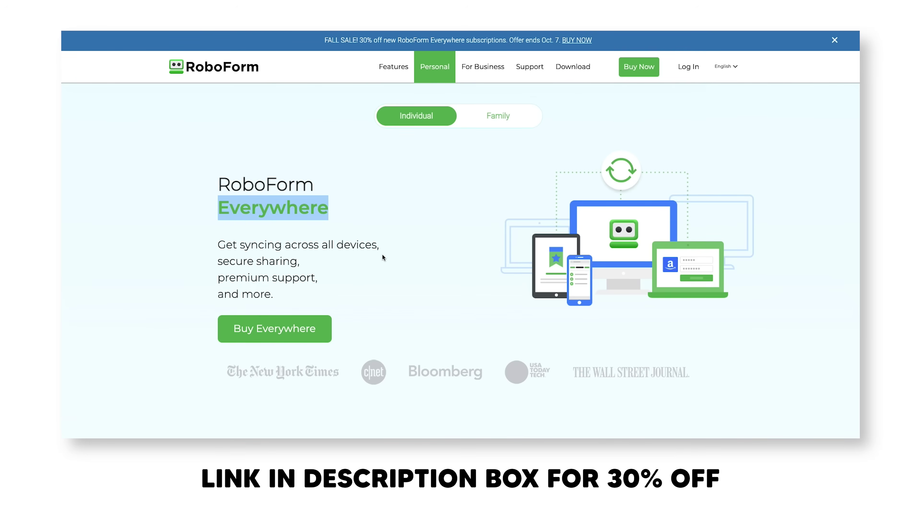
{"action": "left_click", "coordinate": [383, 258]}
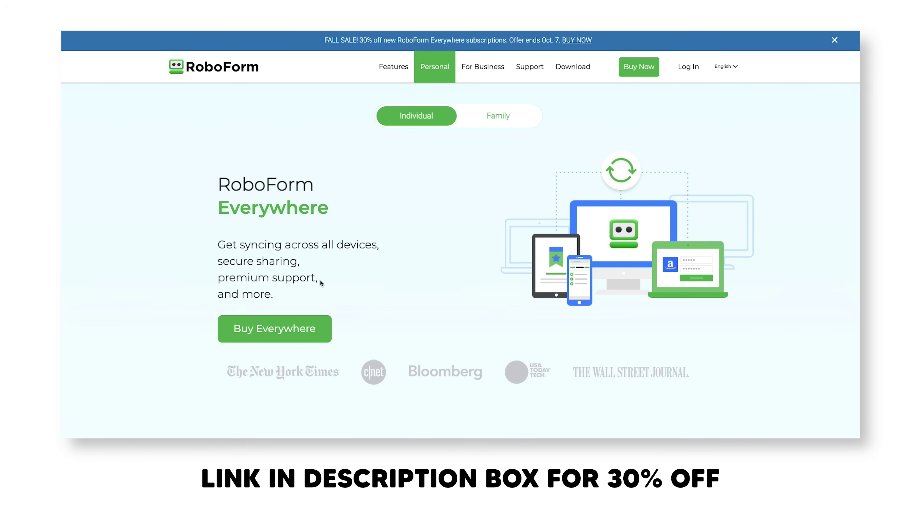
{"action": "left_click", "coordinate": [275, 328]}
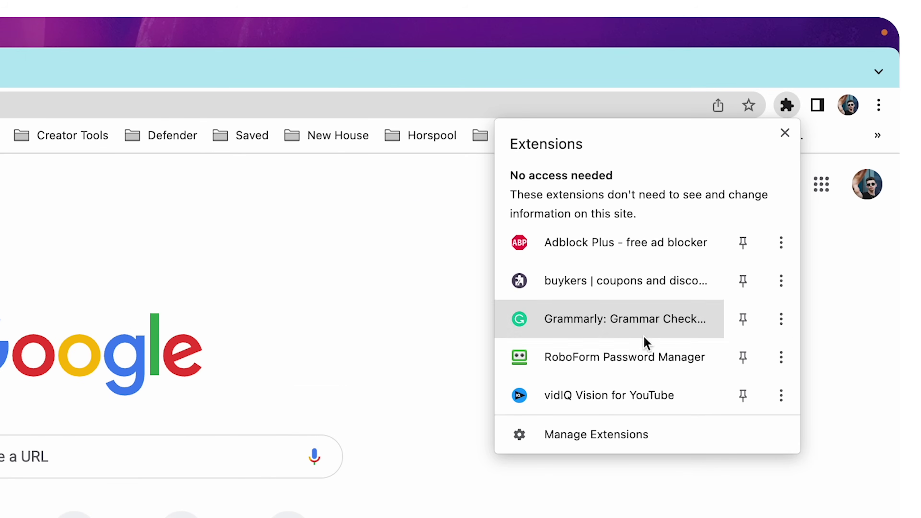
Open RoboForm Password Manager's saved logins from Chrome's extensions and browse the list.
{"action": "left_click", "coordinate": [629, 358]}
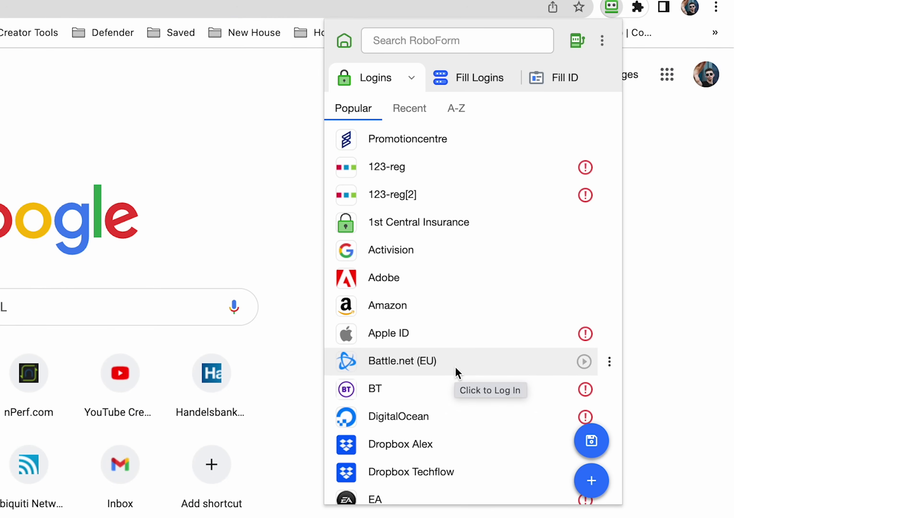
{"action": "scroll", "coordinate": [456, 367], "scroll_direction": "down", "scroll_amount": 6}
{"action": "scroll", "coordinate": [456, 368], "scroll_direction": "up", "scroll_amount": 3}
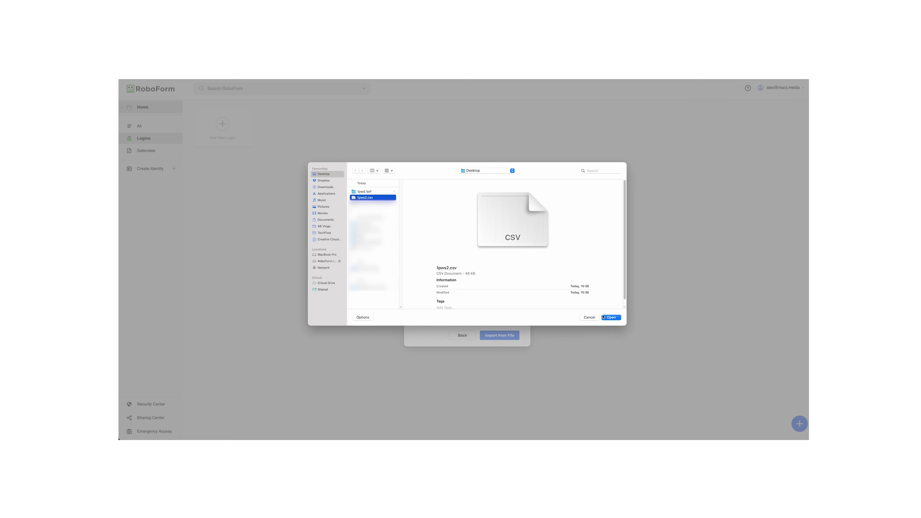
{"action": "left_click", "coordinate": [603, 317]}
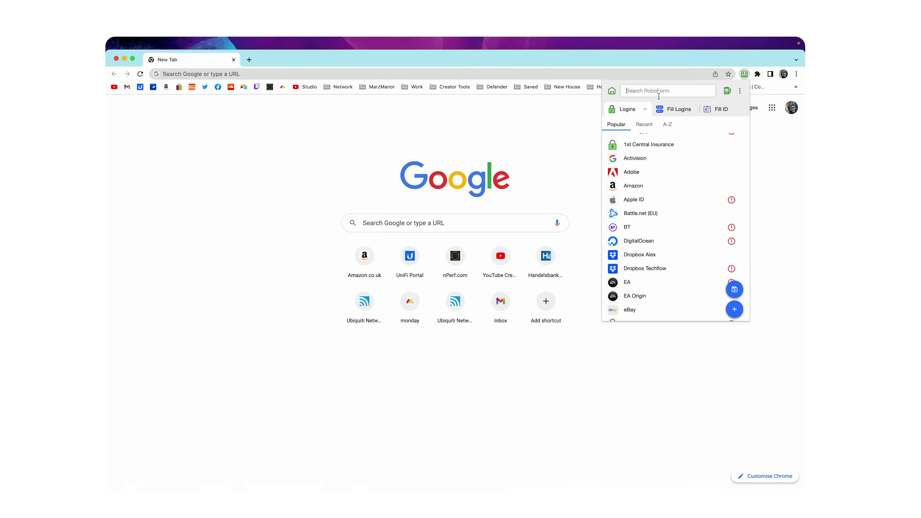
Search RoboForm for 'amaz' and log in with the matching Amazon entry.
{"action": "type", "text": "amaz"}
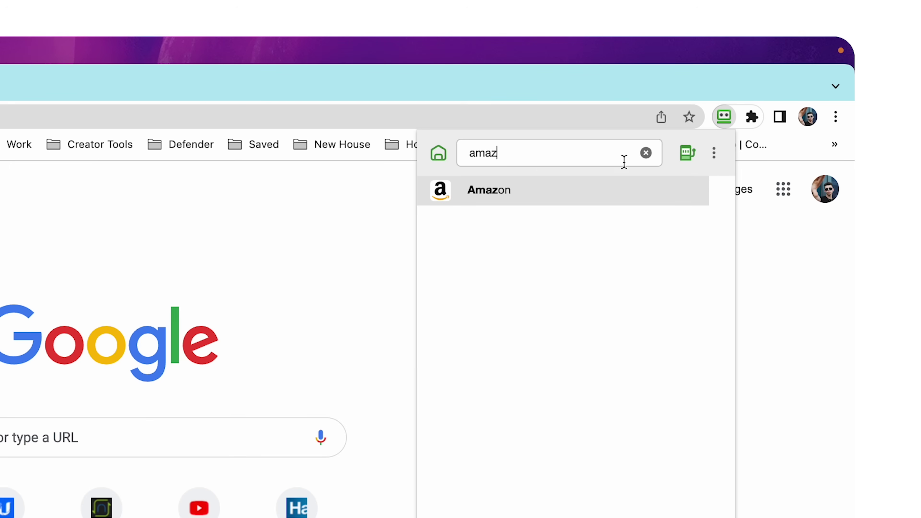
{"action": "key", "text": "Return"}
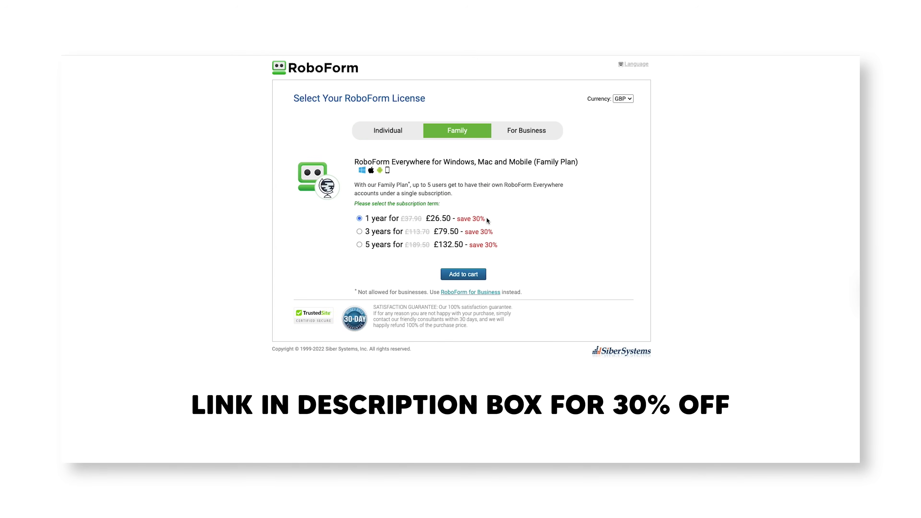
{"action": "left_click_drag", "start_coordinate": [487, 217], "coordinate": [401, 218]}
{"action": "left_click", "coordinate": [492, 221]}
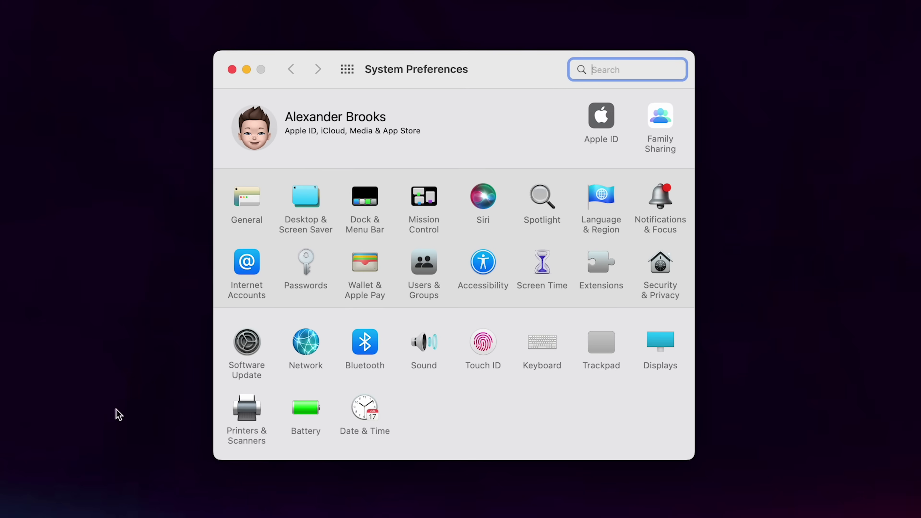
Search System Preferences for 'hot' and open the Hot Corners settings.
{"action": "left_click", "coordinate": [304, 204]}
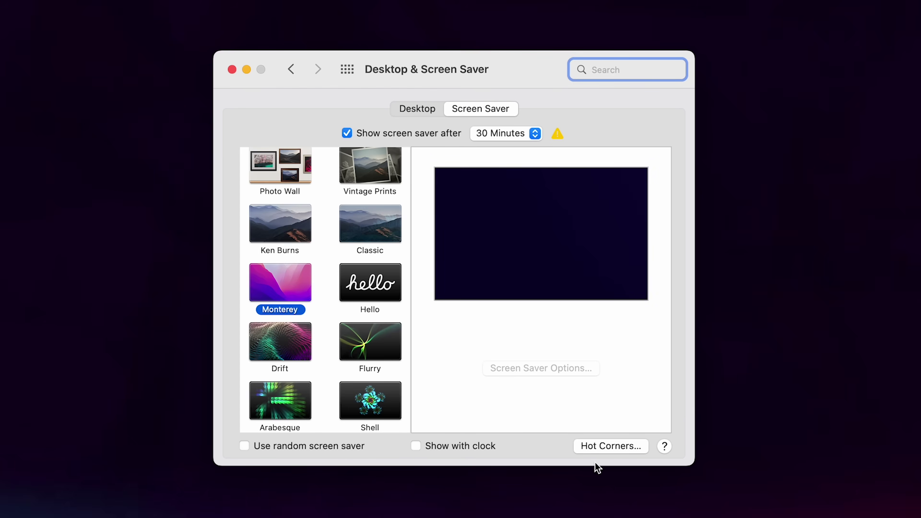
{"action": "left_click", "coordinate": [346, 68]}
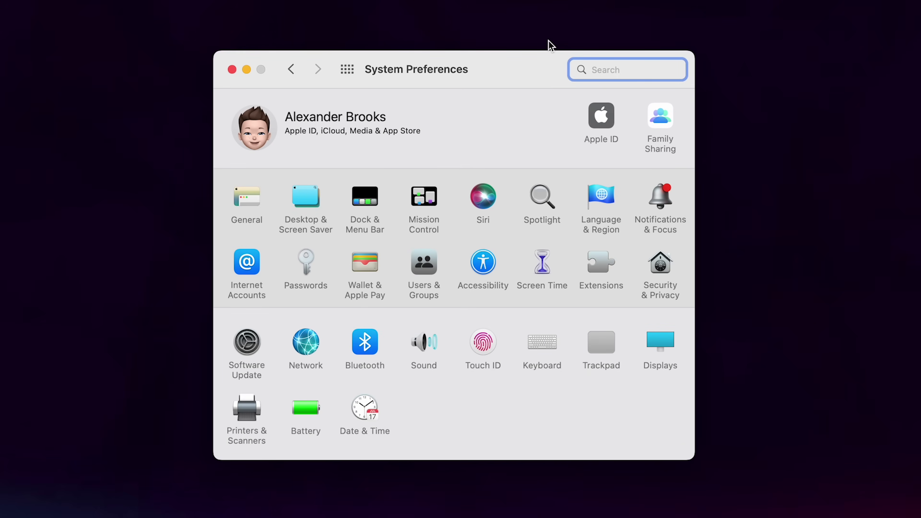
{"action": "type", "text": "hot"}
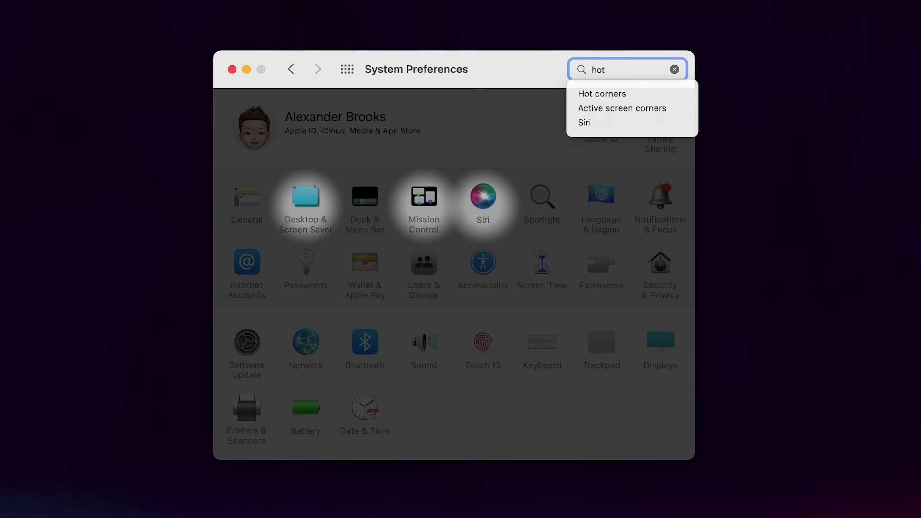
{"action": "left_click", "coordinate": [596, 96]}
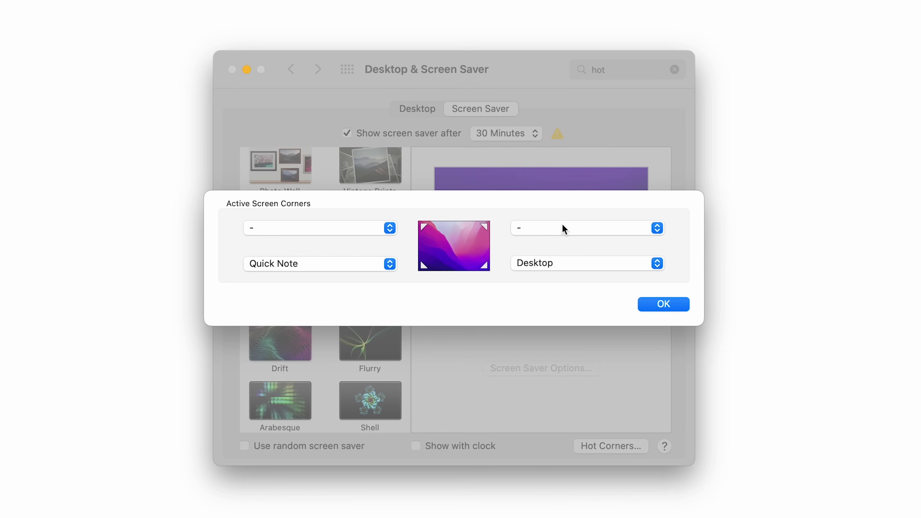
Assign an action to the top-right hot corner, then go to Desktop & Screen Saver.
{"action": "left_click", "coordinate": [564, 230]}
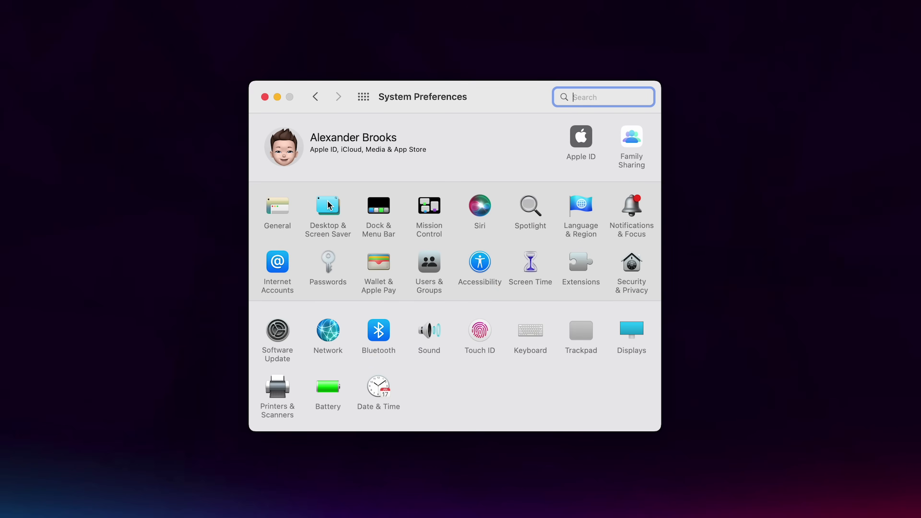
{"action": "left_click", "coordinate": [328, 206]}
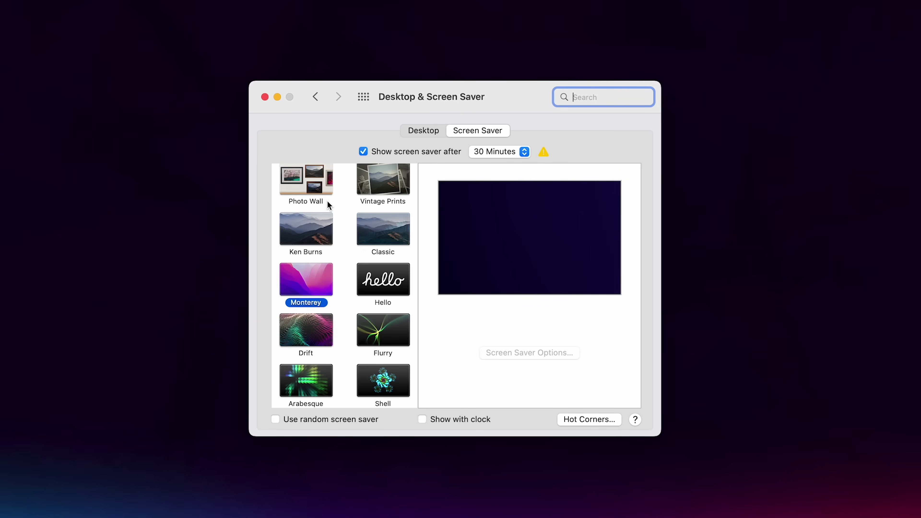
Show the Patterns folder wallpapers in the Desktop settings.
{"action": "left_click", "coordinate": [429, 131]}
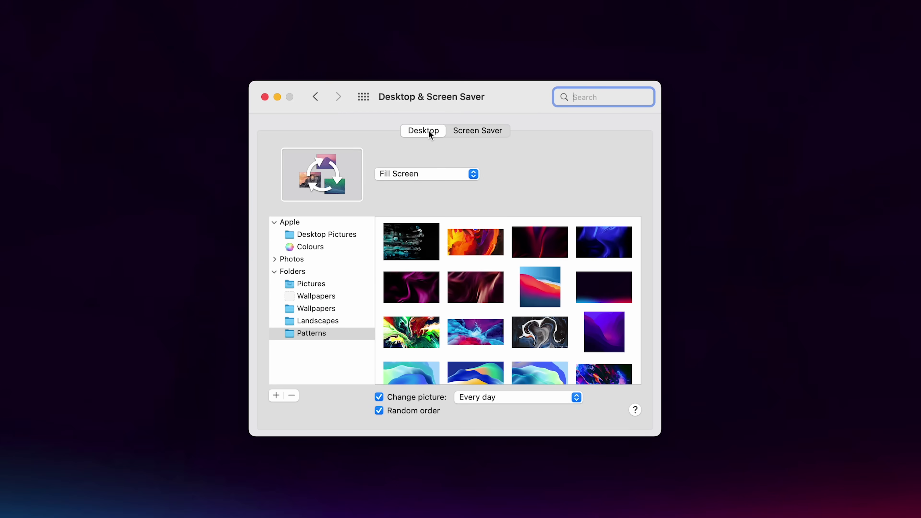
{"action": "left_click", "coordinate": [321, 335]}
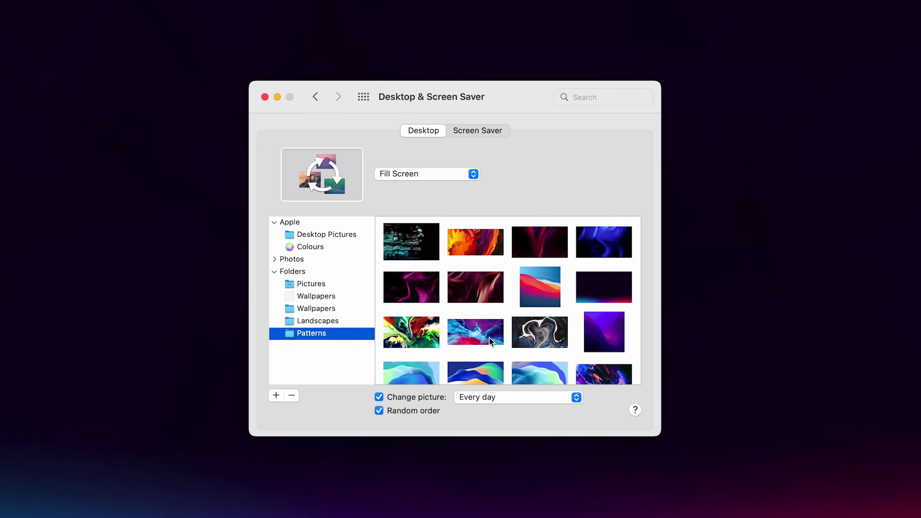
{"action": "scroll", "coordinate": [489, 338], "scroll_direction": "down", "scroll_amount": 2}
{"action": "scroll", "coordinate": [489, 338], "scroll_direction": "up", "scroll_amount": 2}
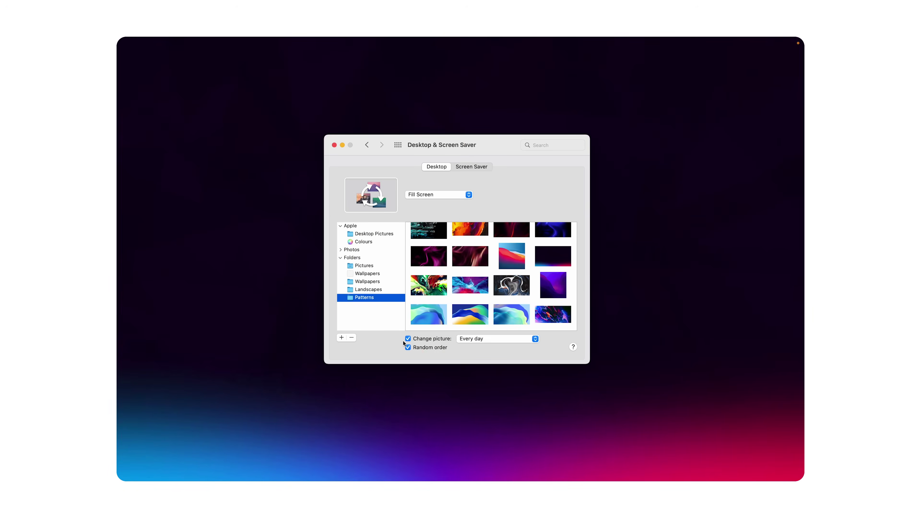
Set Change picture to Every 5 seconds, then back to Every day.
{"action": "left_click", "coordinate": [486, 340]}
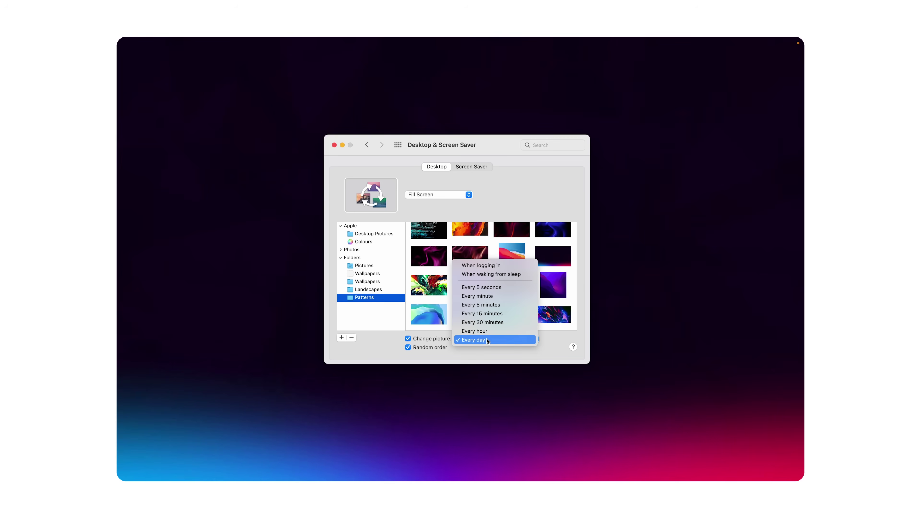
{"action": "left_click", "coordinate": [502, 288]}
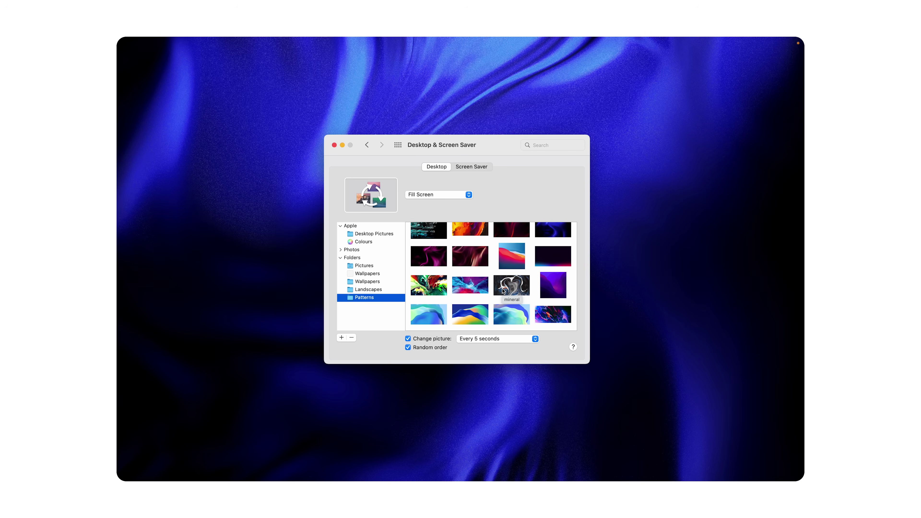
{"action": "left_click", "coordinate": [494, 338]}
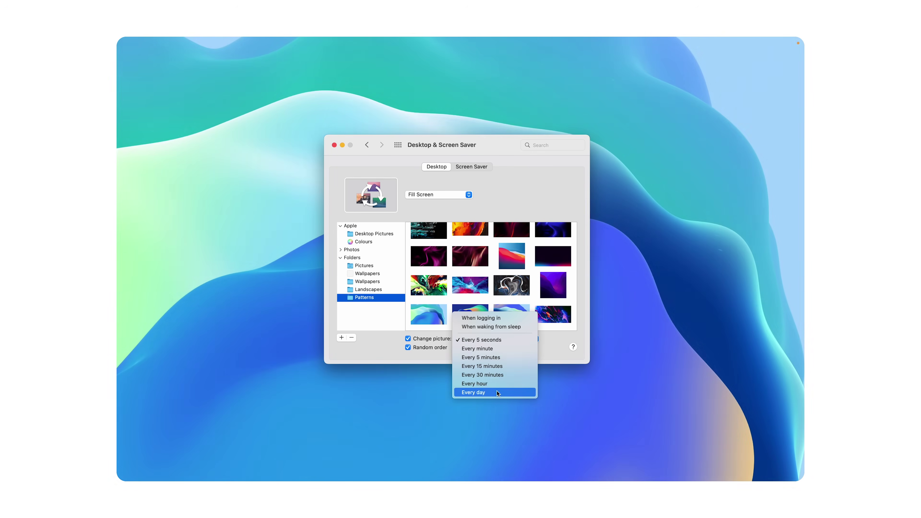
{"action": "left_click", "coordinate": [497, 393]}
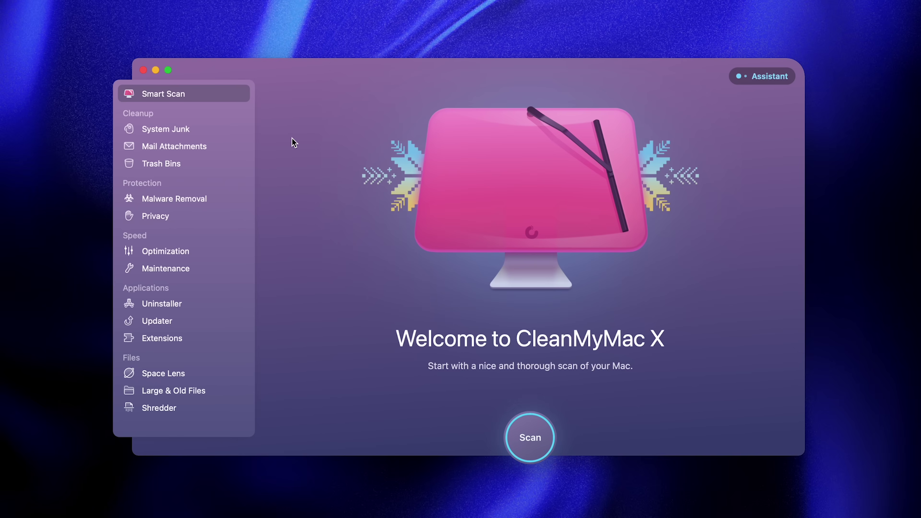
Scan the disk with Space Lens and drill into Users, the home folder and Pictures.
{"action": "left_click", "coordinate": [173, 377]}
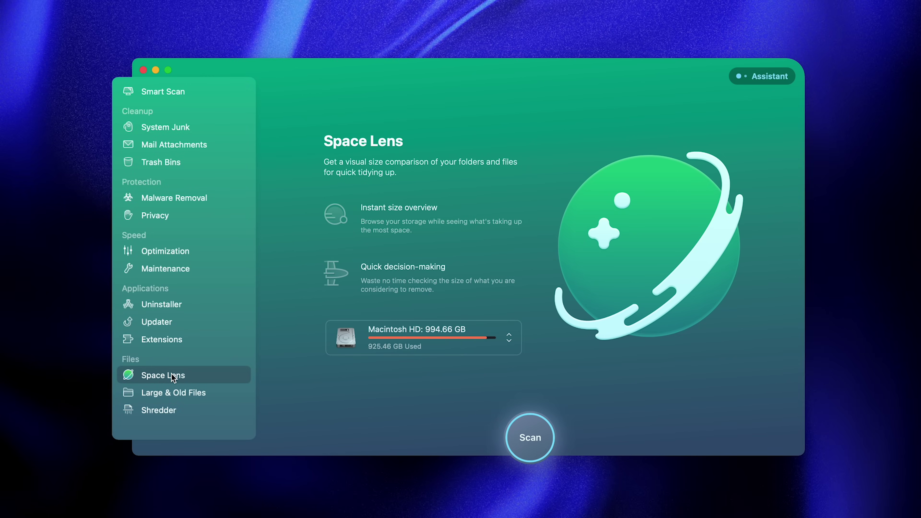
{"action": "left_click", "coordinate": [534, 437]}
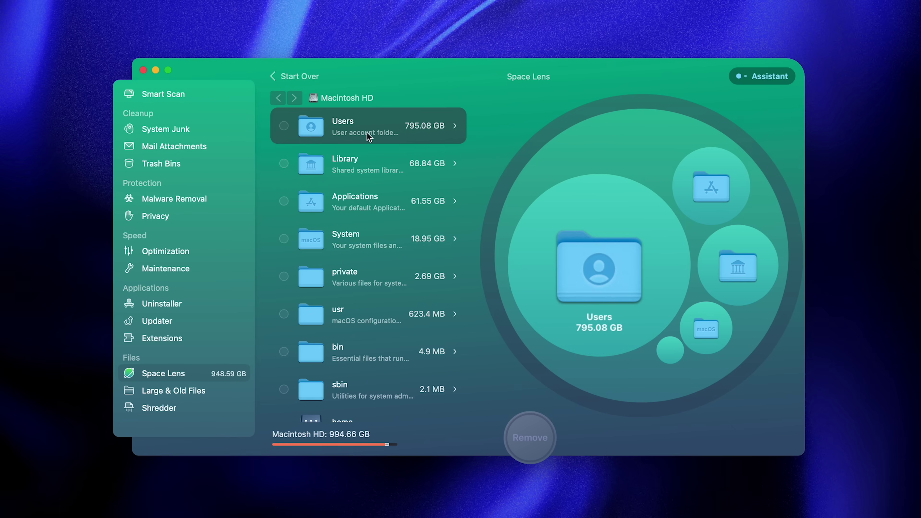
{"action": "left_click", "coordinate": [454, 126]}
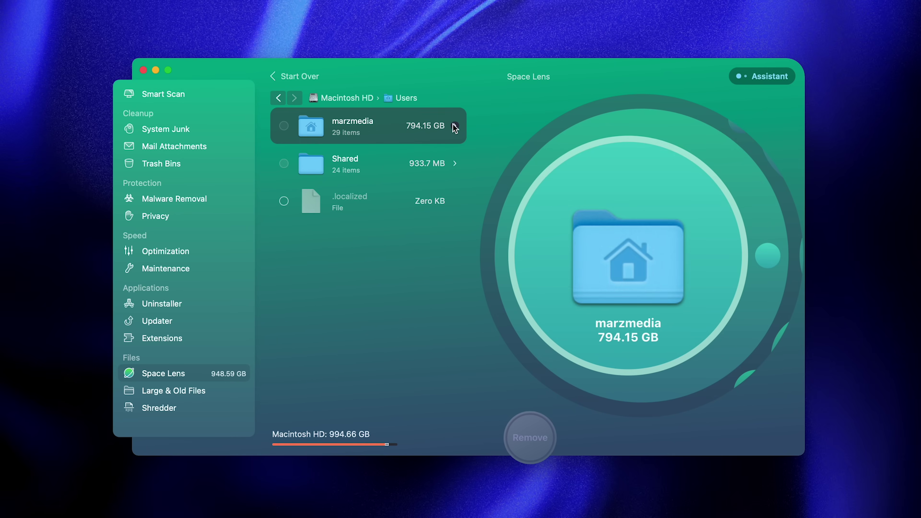
{"action": "left_click", "coordinate": [454, 125]}
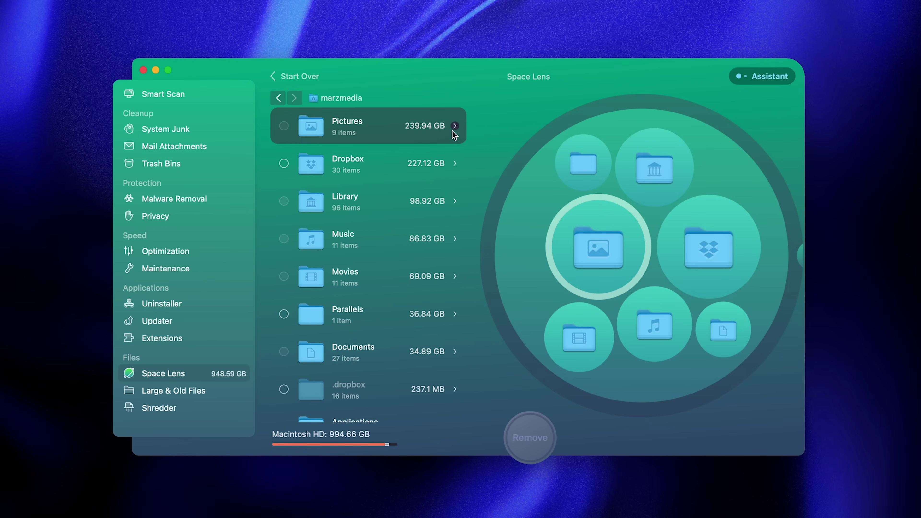
{"action": "left_click", "coordinate": [455, 126]}
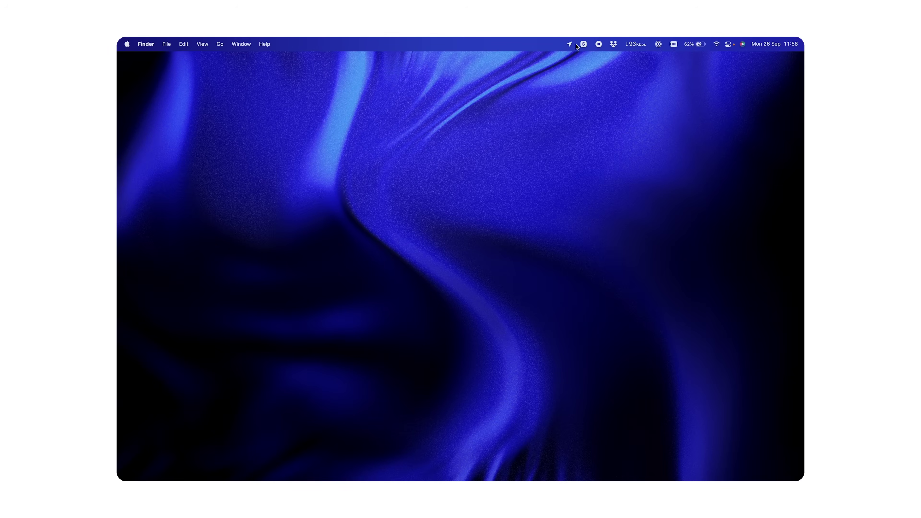
Capture the Chrome window showing Amazon.co.uk with Shottr's Capture Screen.
{"action": "left_click", "coordinate": [582, 44]}
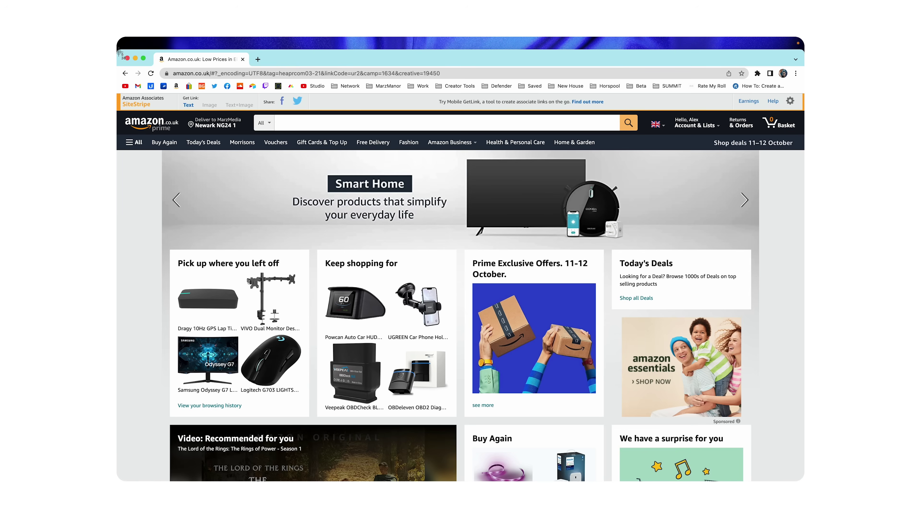
{"action": "left_click_drag", "start_coordinate": [119, 53], "coordinate": [804, 482]}
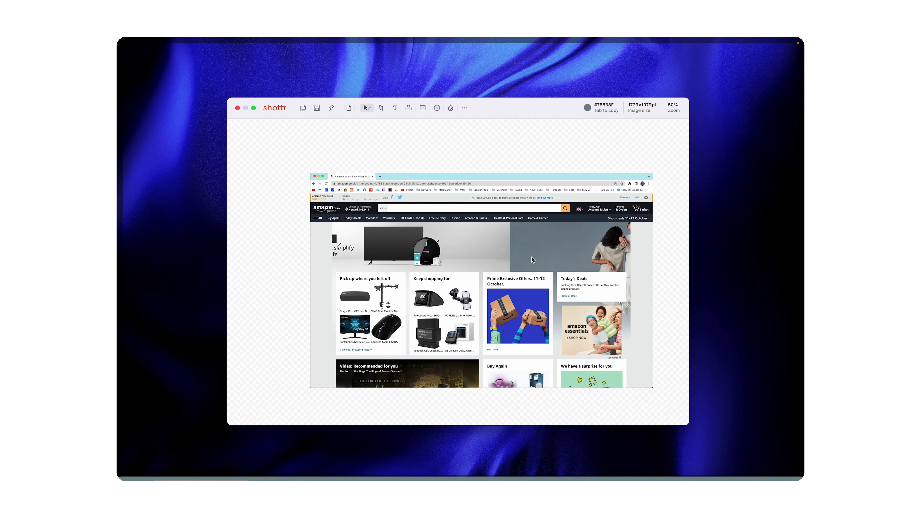
Pixelate the 'Deliver to' location box in the screenshot header with the Blur tool.
{"action": "scroll", "coordinate": [383, 229], "scroll_direction": "up", "scroll_amount": 5}
{"action": "scroll", "coordinate": [380, 231], "scroll_direction": "down", "scroll_amount": 3}
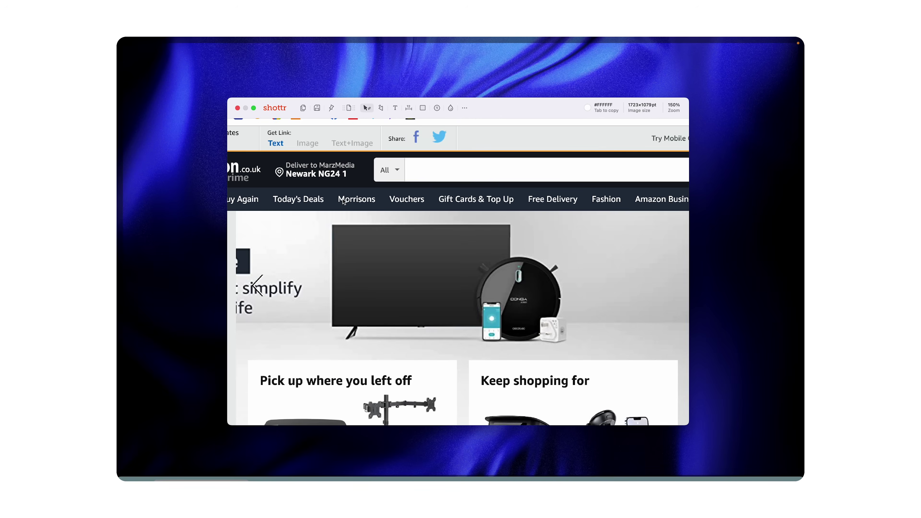
{"action": "scroll", "coordinate": [343, 201], "scroll_direction": "up", "scroll_amount": 3}
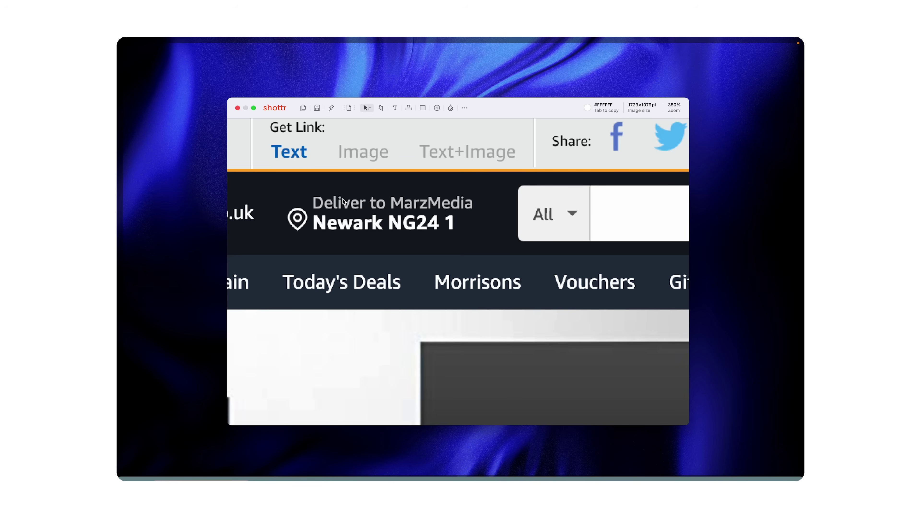
{"action": "left_click", "coordinate": [450, 109]}
{"action": "left_click_drag", "start_coordinate": [272, 191], "coordinate": [506, 251]}
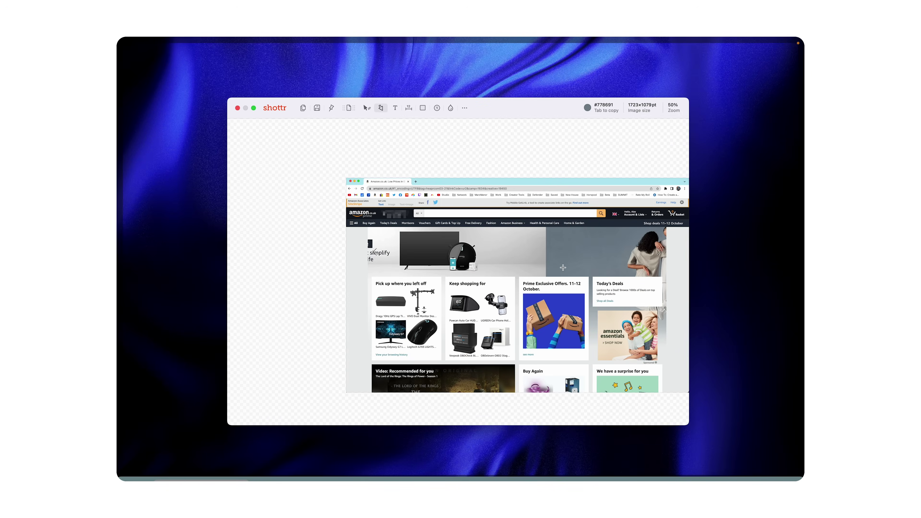
Draw a thick red arrow pointing at the UGREEN Car Phone Holder.
{"action": "scroll", "coordinate": [501, 309], "scroll_direction": "up", "scroll_amount": 5}
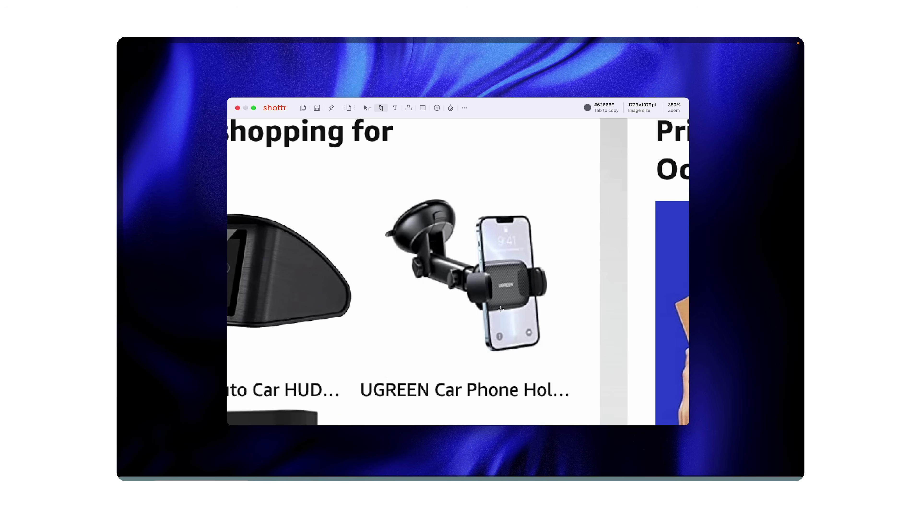
{"action": "scroll", "coordinate": [501, 308], "scroll_direction": "down", "scroll_amount": 5}
{"action": "mouse_move", "coordinate": [490, 265]}
{"action": "left_mouse_down"}
{"action": "mouse_move", "coordinate": [542, 221]}
{"action": "mouse_move", "coordinate": [546, 305]}
{"action": "mouse_move", "coordinate": [486, 328]}
{"action": "mouse_move", "coordinate": [481, 342]}
{"action": "left_mouse_up"}
{"action": "left_click_drag", "start_coordinate": [485, 294], "coordinate": [503, 219]}
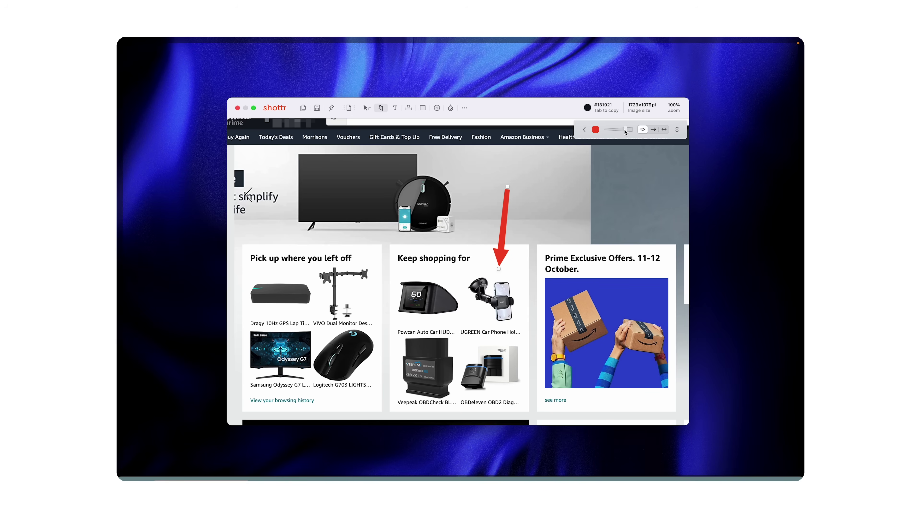
{"action": "left_click_drag", "start_coordinate": [627, 133], "coordinate": [624, 132]}
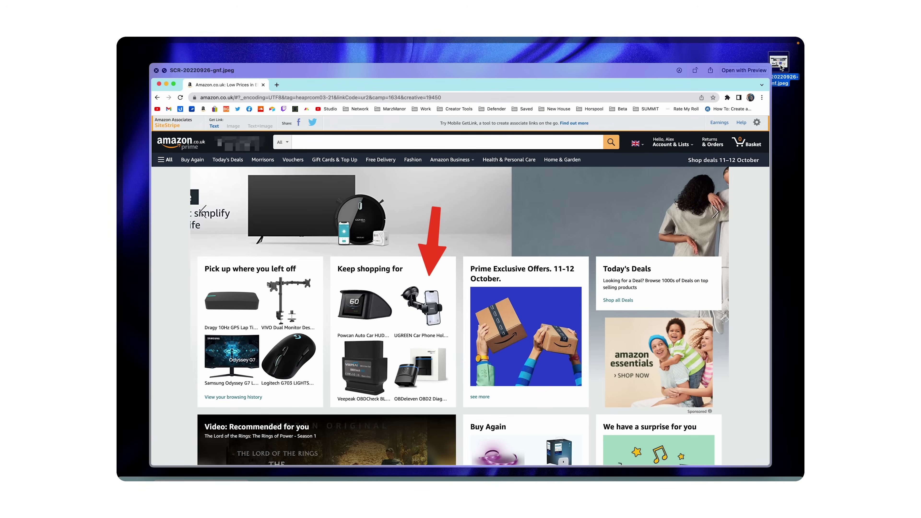
{"action": "scroll", "coordinate": [414, 260], "scroll_direction": "up", "scroll_amount": 5}
{"action": "scroll", "coordinate": [414, 259], "scroll_direction": "down", "scroll_amount": 5}
{"action": "scroll", "coordinate": [414, 259], "scroll_direction": "up", "scroll_amount": 5}
{"action": "scroll", "coordinate": [414, 261], "scroll_direction": "down", "scroll_amount": 5}
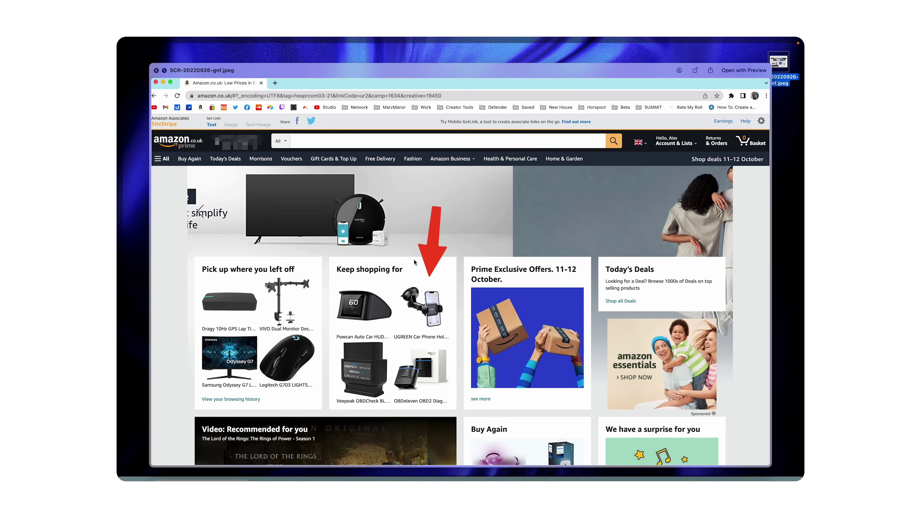